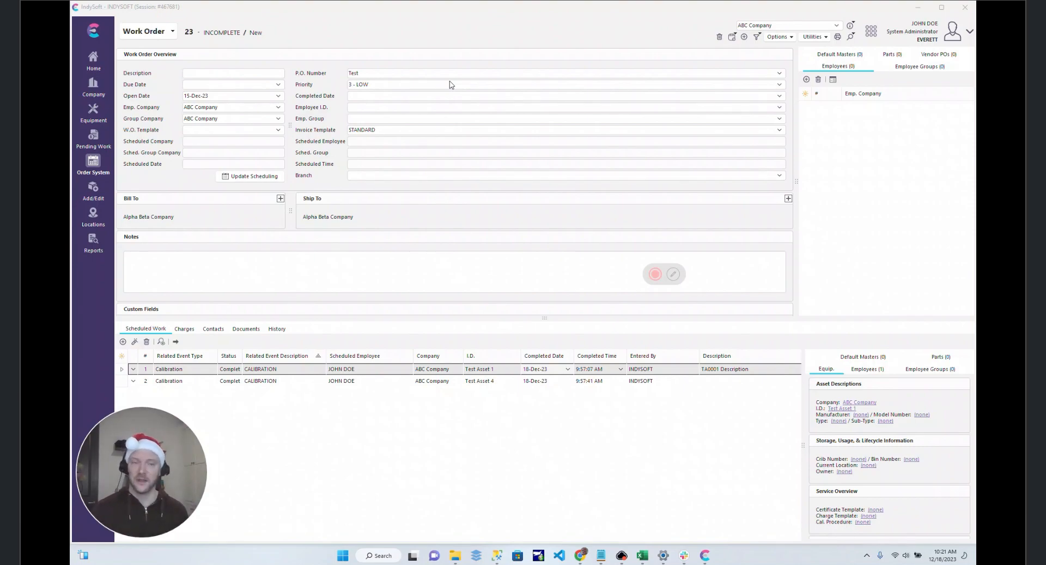
Step: Select both calibration line items on the work order and open the batch certificate printing options for all equipment
{"action": "left_click", "coordinate": [356, 377]}
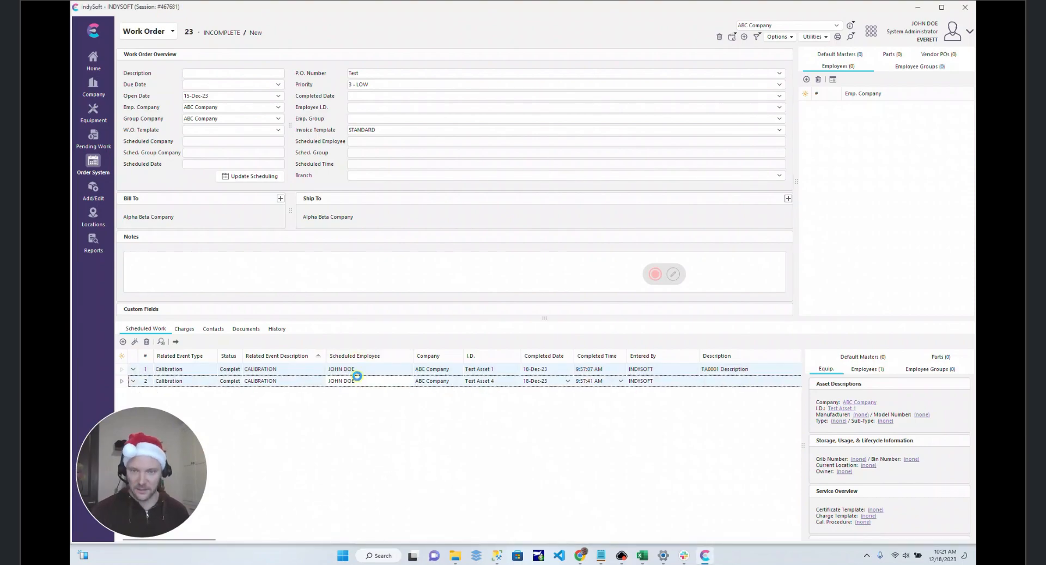
{"action": "right_click", "coordinate": [356, 379]}
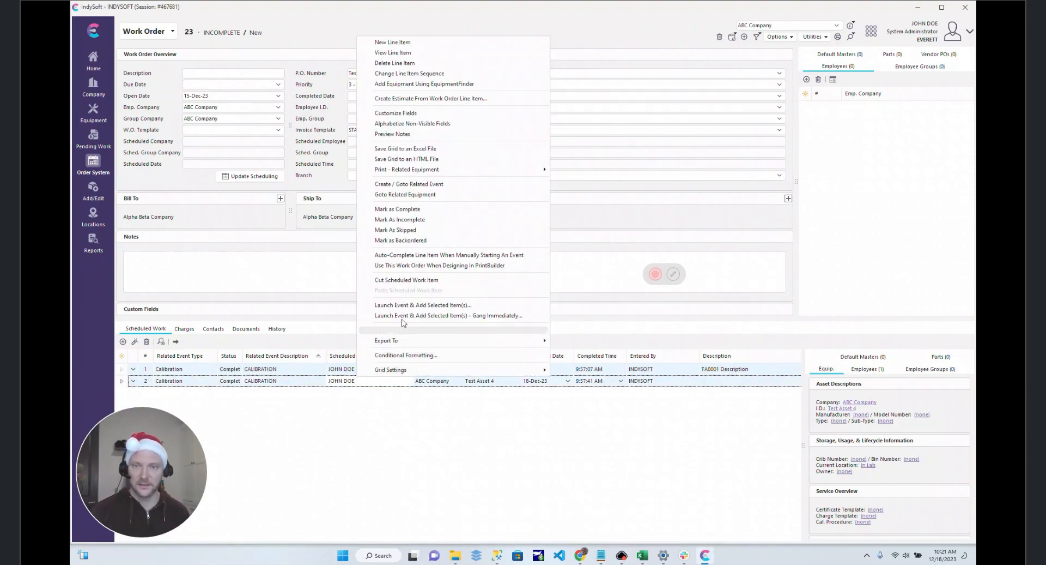
{"action": "mouse_move", "coordinate": [470, 173]}
{"action": "mouse_move", "coordinate": [570, 172]}
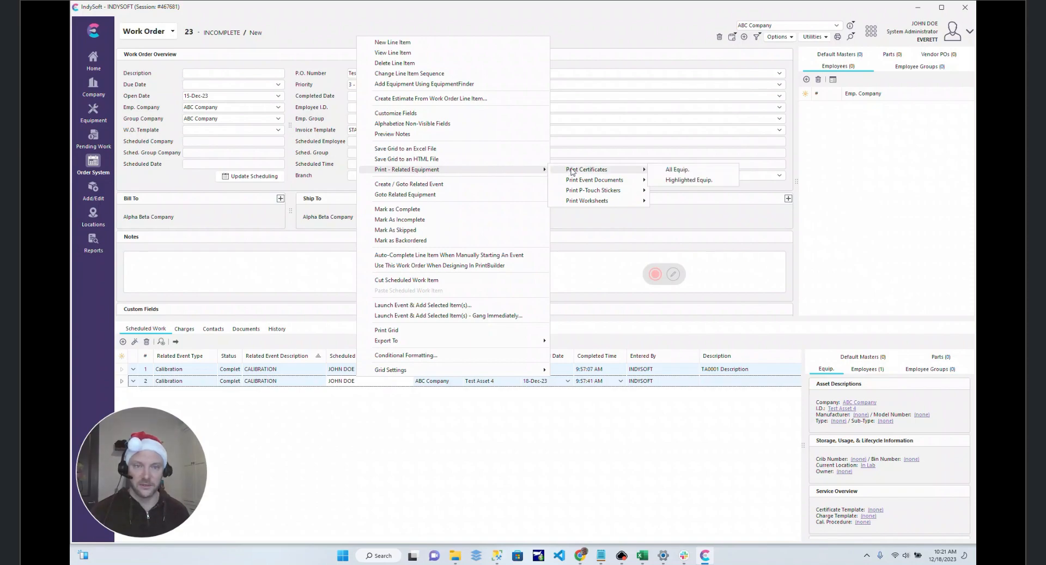
{"action": "left_click", "coordinate": [667, 171]}
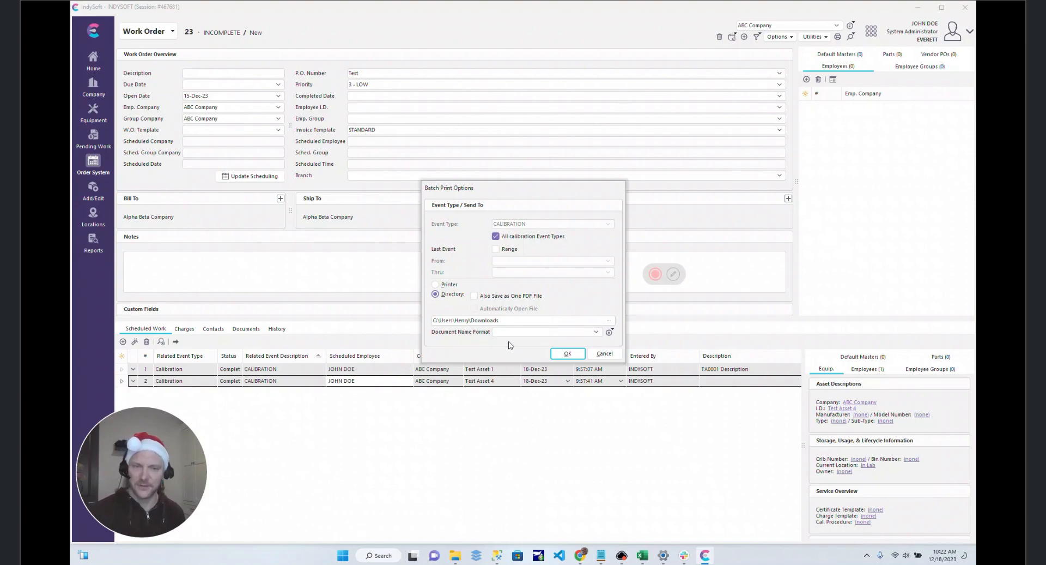
Step: Choose Company-ID-Vendor-Cert. Number as the document name format for the batch print and cancel without printing
{"action": "left_click", "coordinate": [597, 332]}
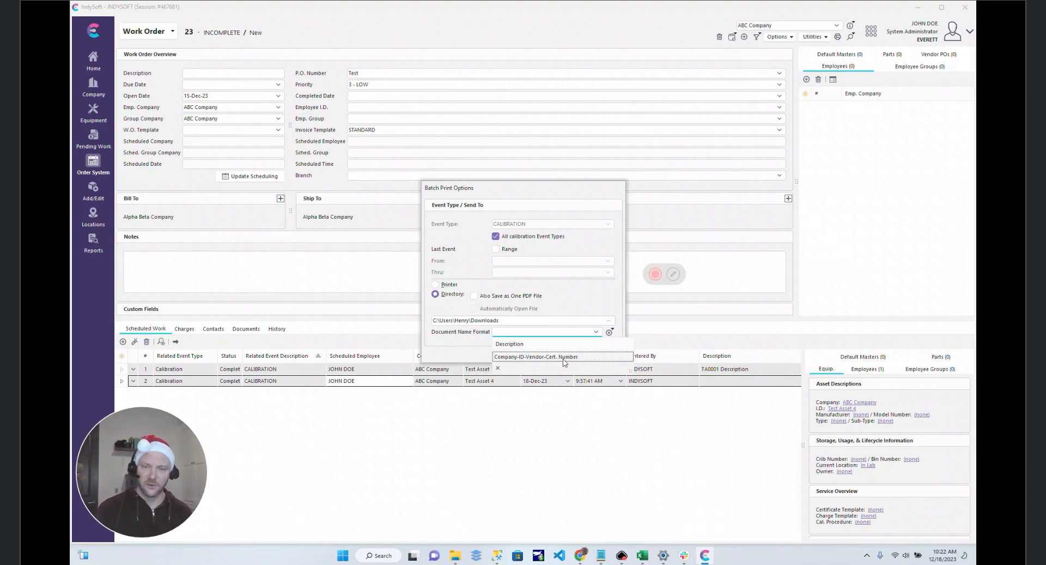
{"action": "left_click", "coordinate": [564, 357]}
{"action": "left_click", "coordinate": [598, 332]}
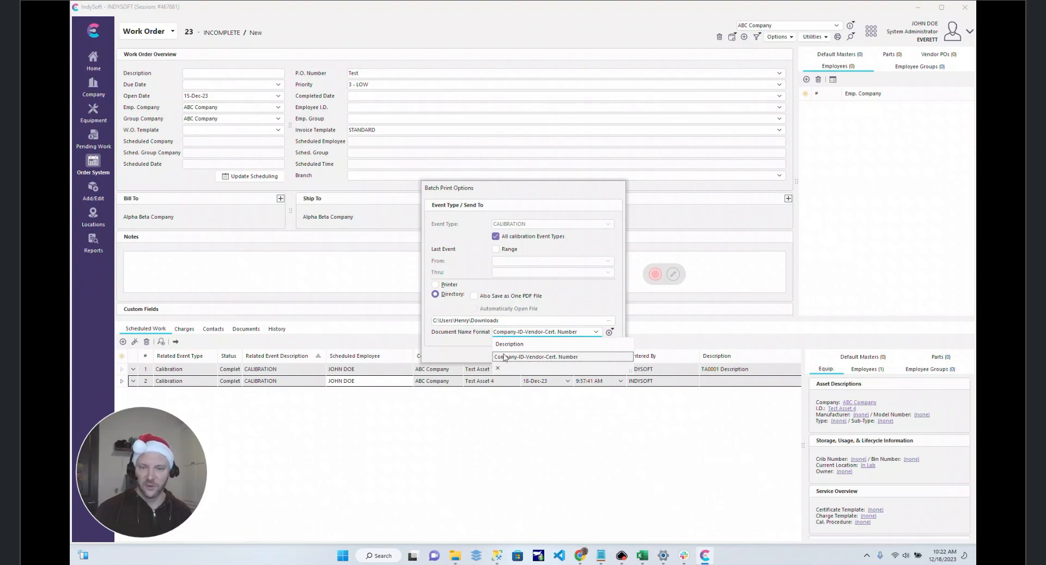
{"action": "left_click", "coordinate": [450, 358]}
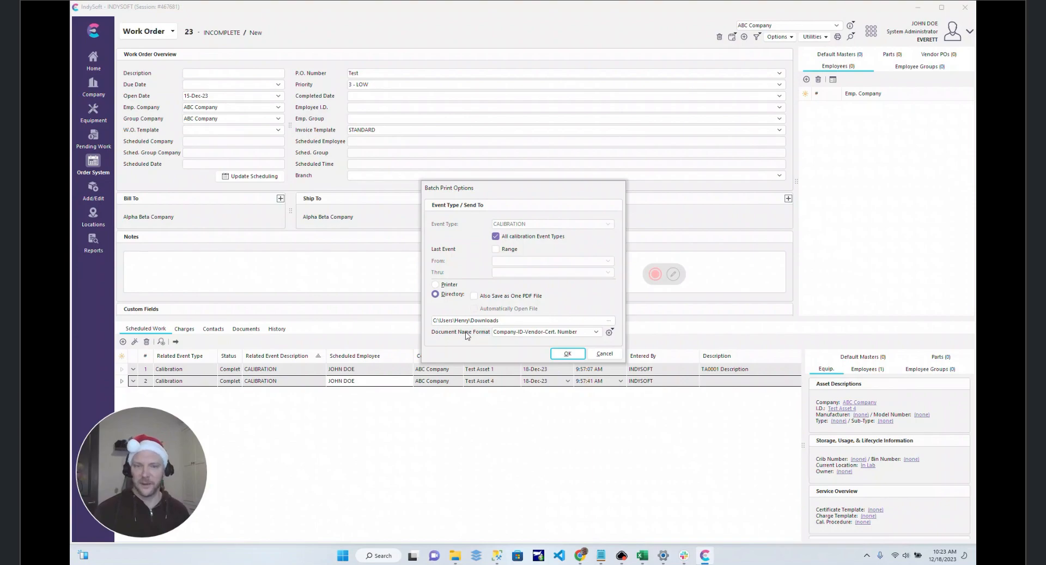
{"action": "left_click", "coordinate": [606, 354]}
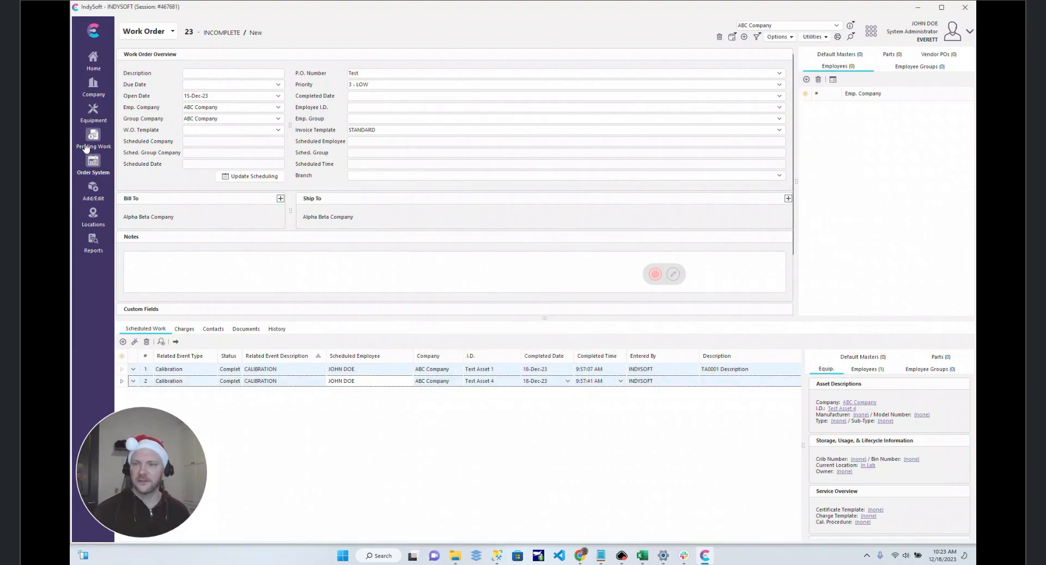
Step: Open EquipmentFinder from the equipment record and list all equipment whose company is exactly ABC Company
{"action": "left_click", "coordinate": [93, 111]}
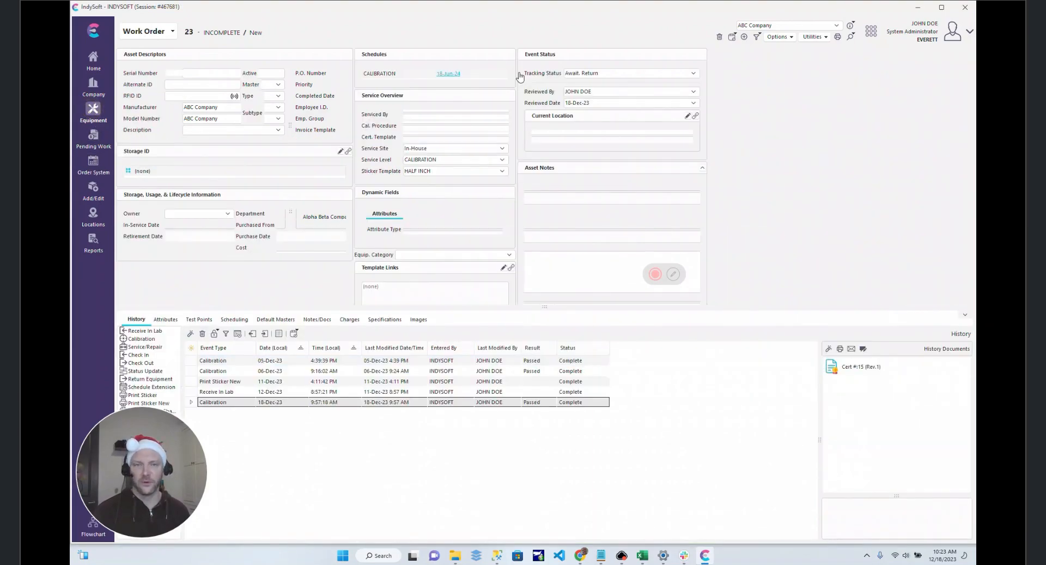
{"action": "left_click", "coordinate": [824, 33]}
{"action": "left_click", "coordinate": [776, 33]}
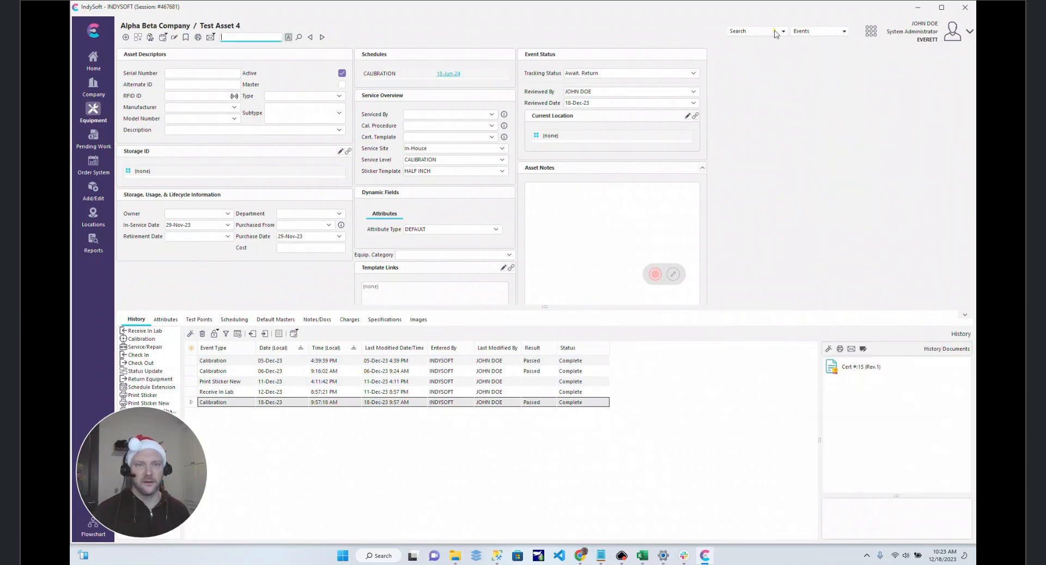
{"action": "left_click", "coordinate": [760, 95]}
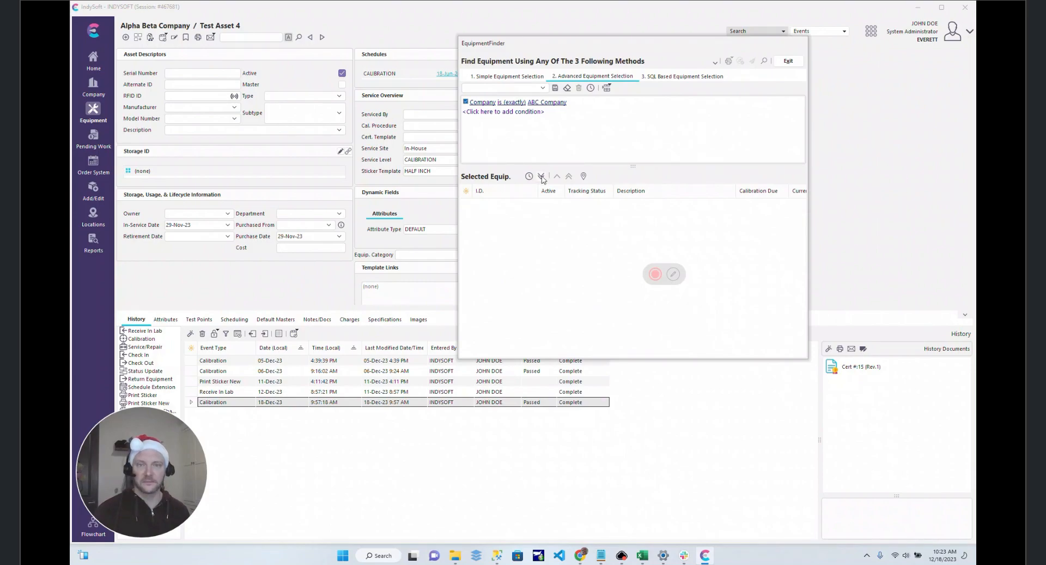
{"action": "left_click", "coordinate": [541, 176]}
{"action": "left_click", "coordinate": [524, 291]}
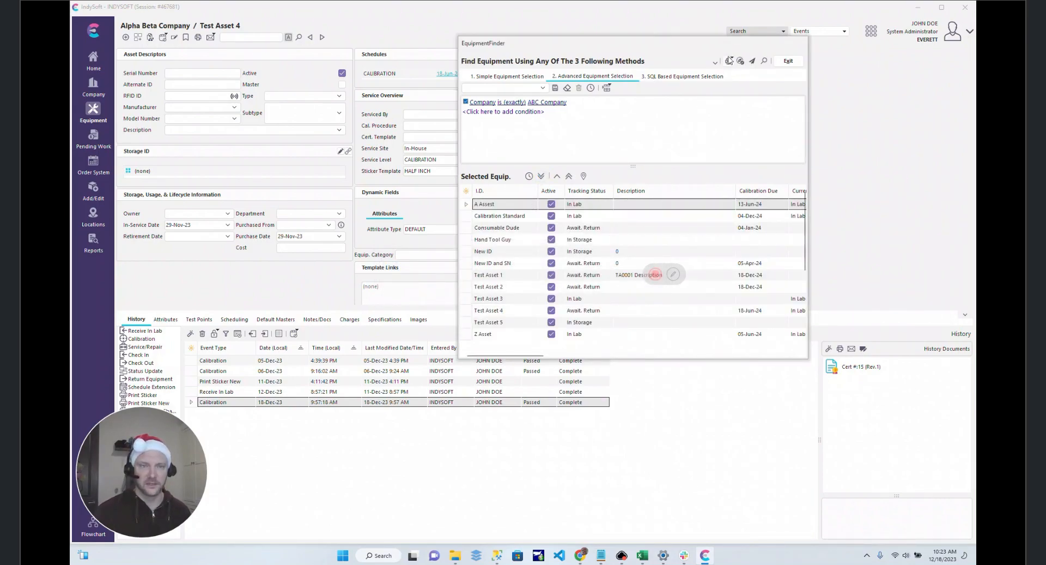
Step: View the document name format option for printing certificates of all found equipment, cancel the batch print and exit EquipmentFinder
{"action": "left_click", "coordinate": [729, 61]}
{"action": "mouse_move", "coordinate": [769, 74]}
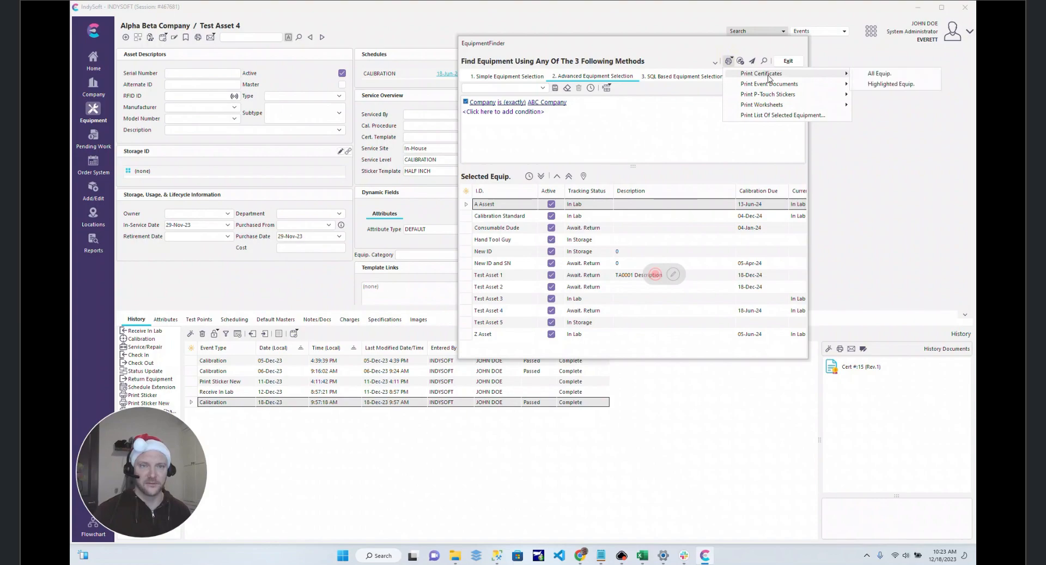
{"action": "left_click", "coordinate": [874, 78]}
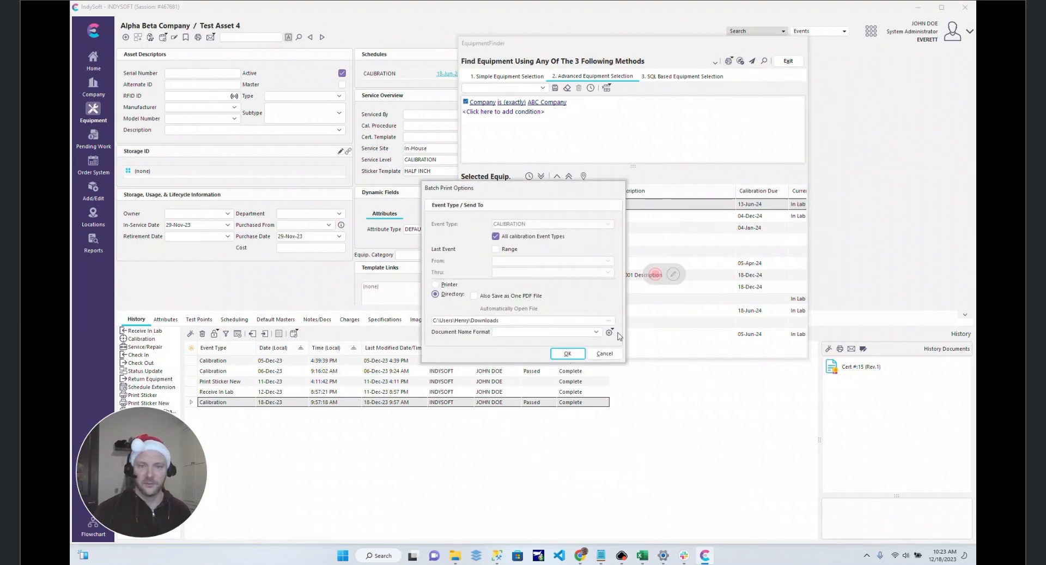
{"action": "left_click", "coordinate": [596, 332]}
{"action": "left_click", "coordinate": [596, 332]}
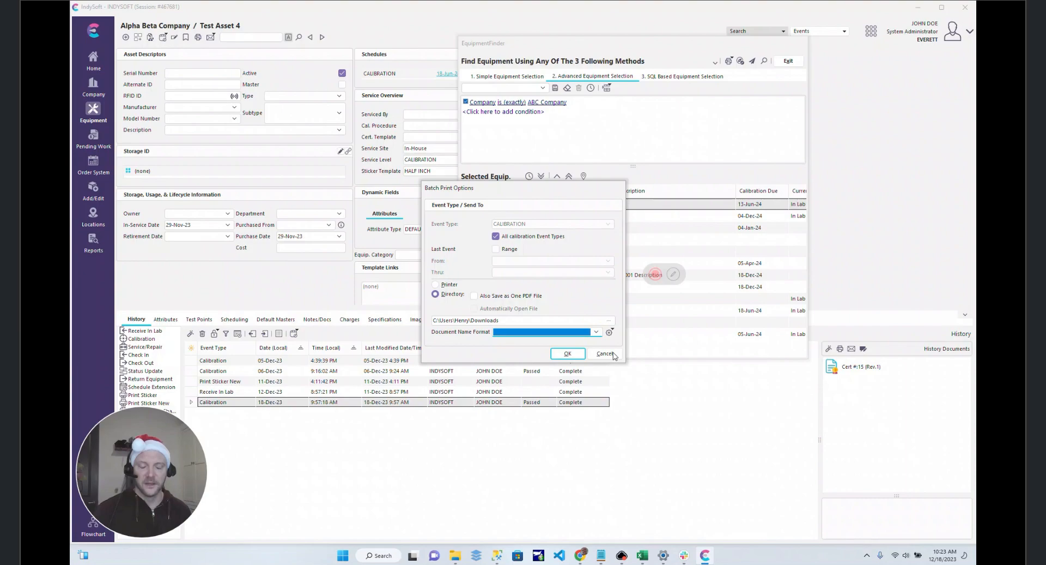
{"action": "left_click", "coordinate": [613, 354]}
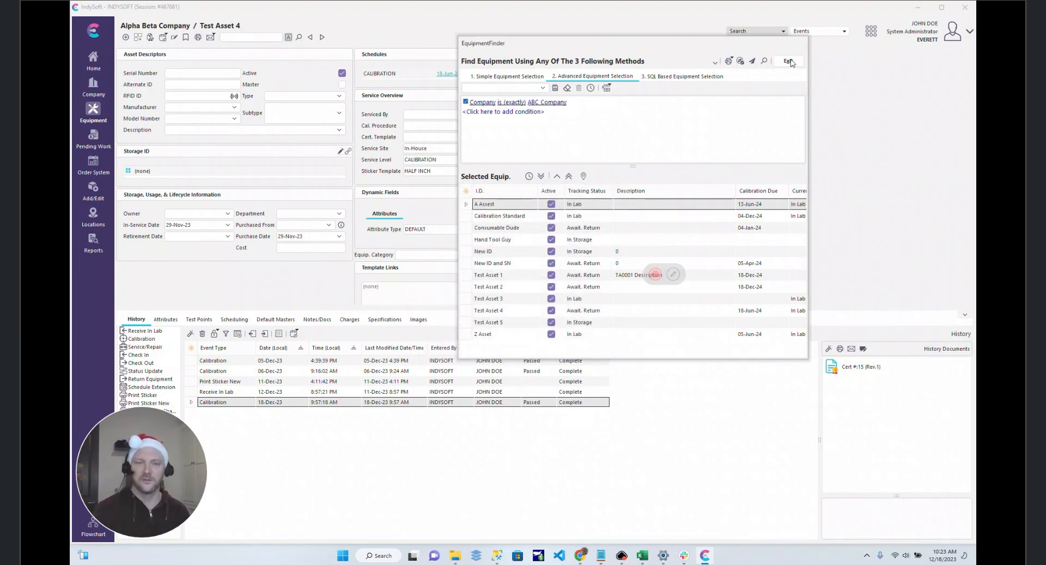
{"action": "left_click", "coordinate": [788, 61]}
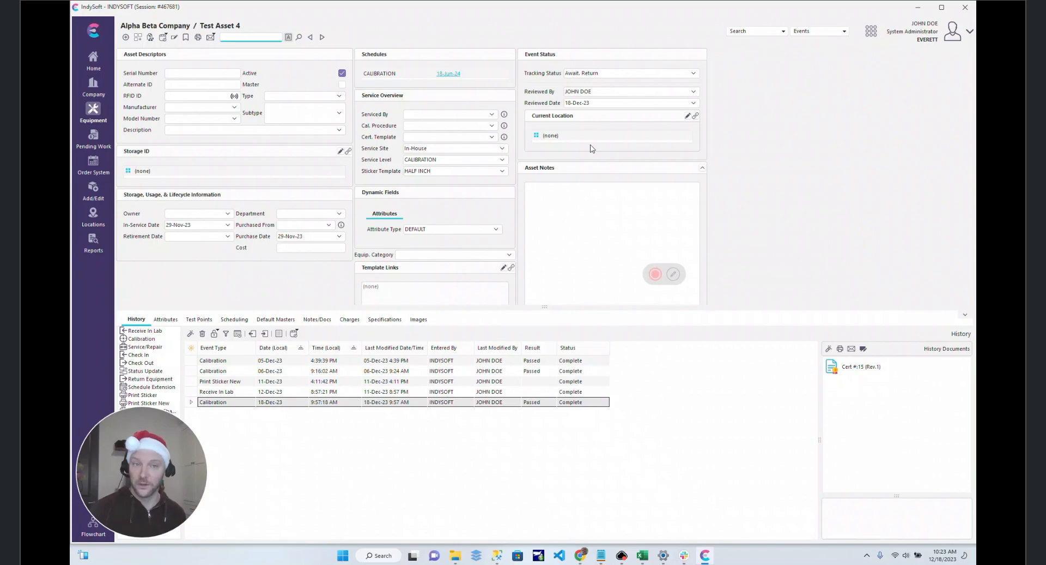
Step: Add a system-wide document name format with the description "ID-Certificate Date-Certificate Number"
{"action": "left_click", "coordinate": [91, 187]}
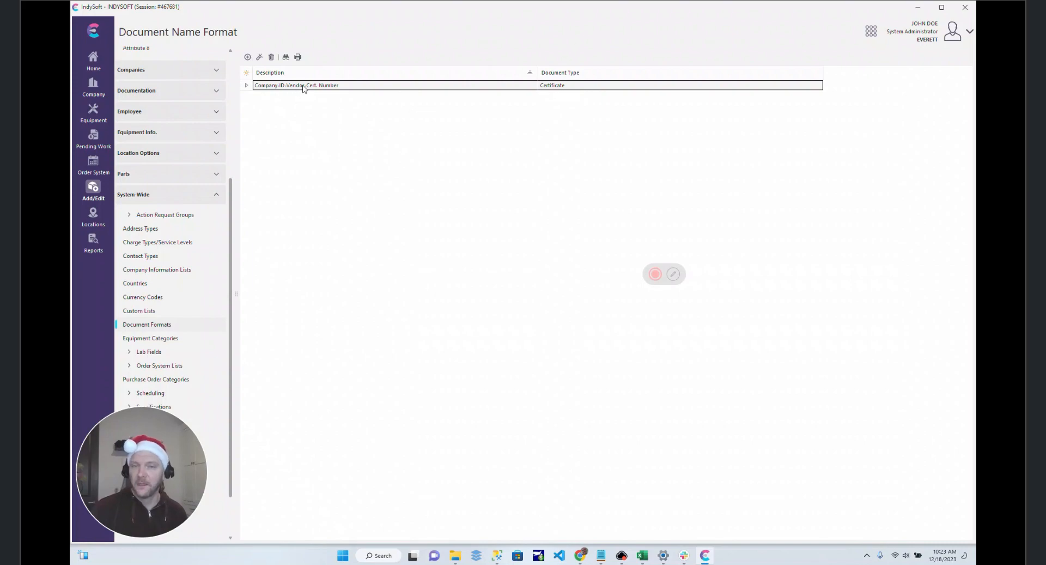
{"action": "left_click", "coordinate": [247, 58]}
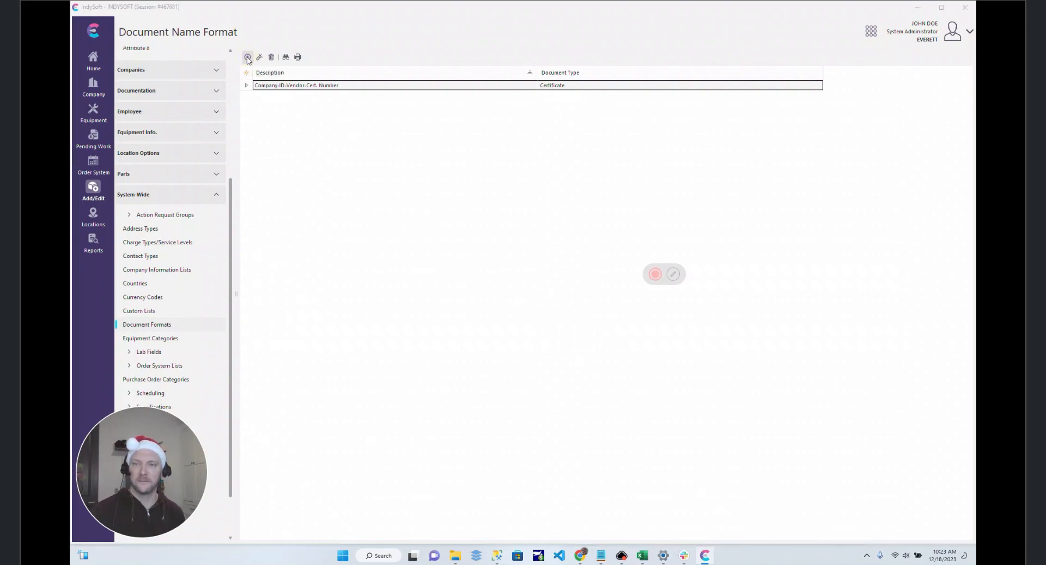
{"action": "left_click", "coordinate": [479, 219]}
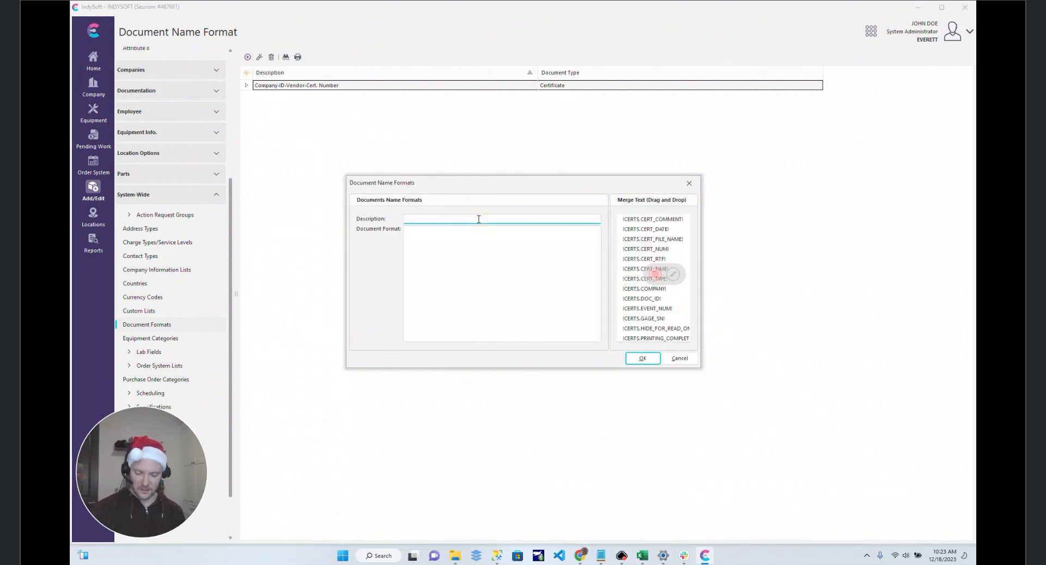
{"action": "type", "text": "ID-Cert"}
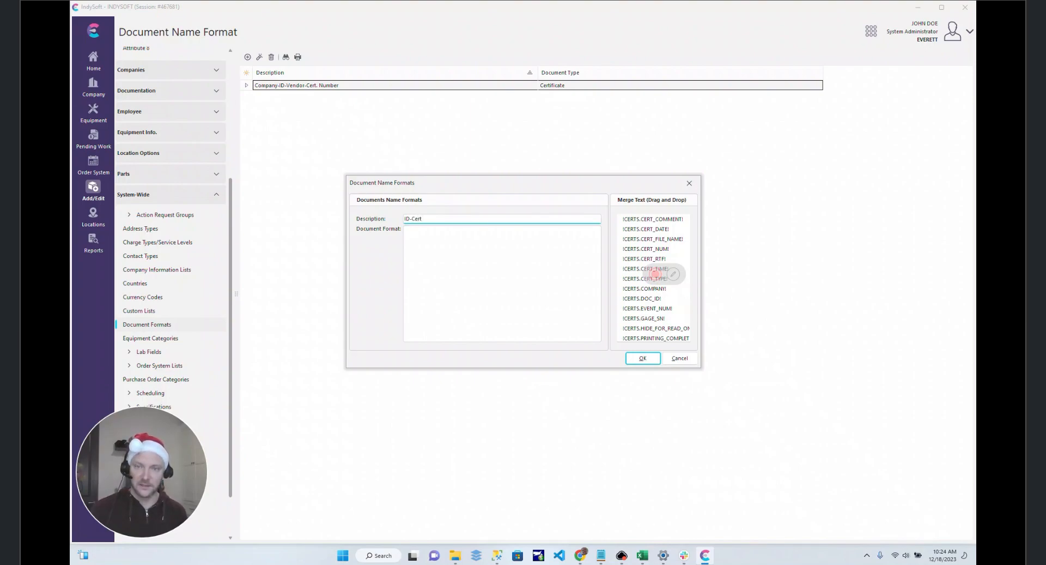
{"action": "type", "text": "ificate Date"}
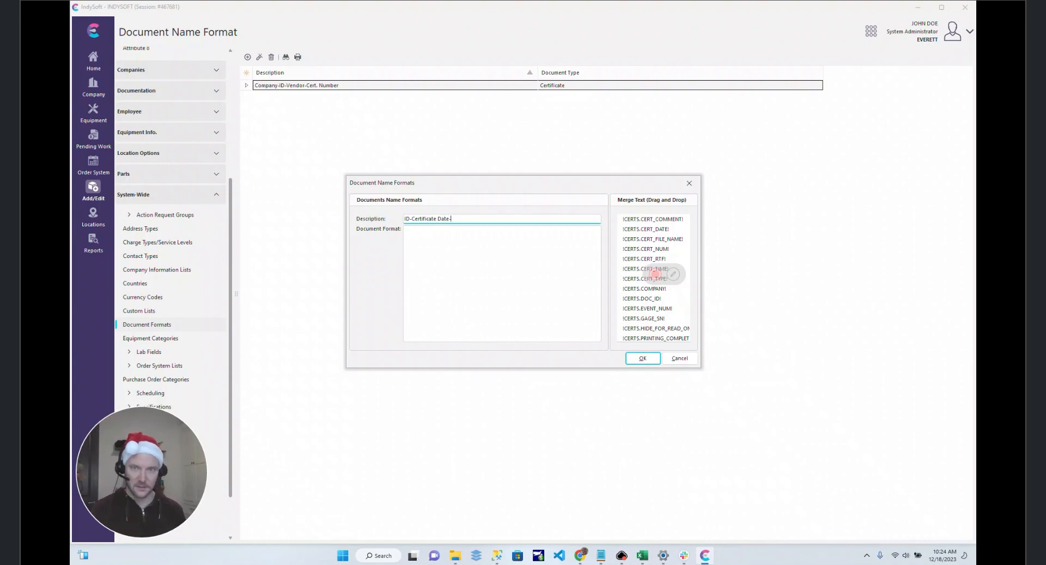
{"action": "type", "text": "-Cert"}
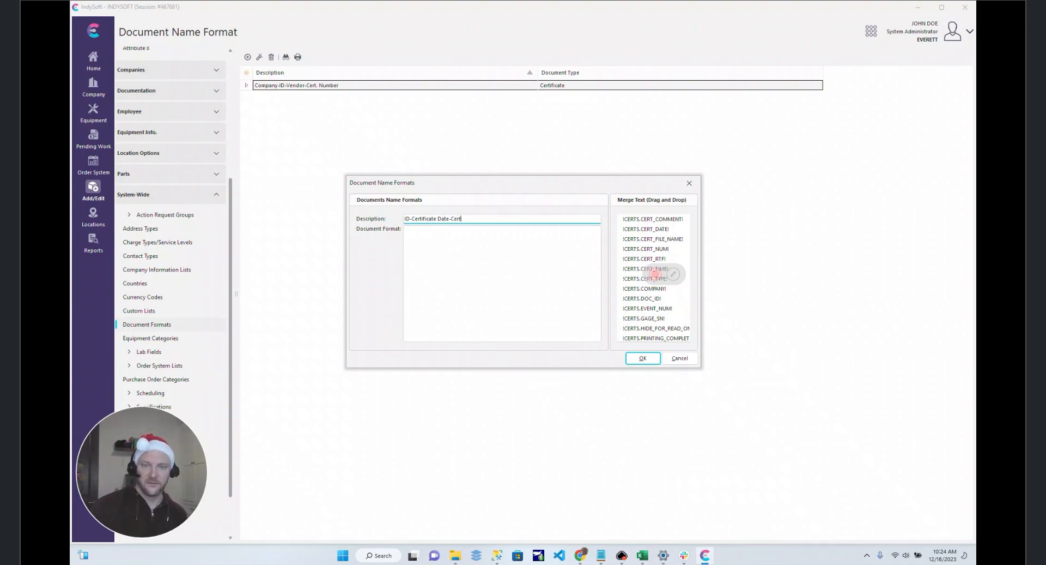
{"action": "type", "text": "ificate Number"}
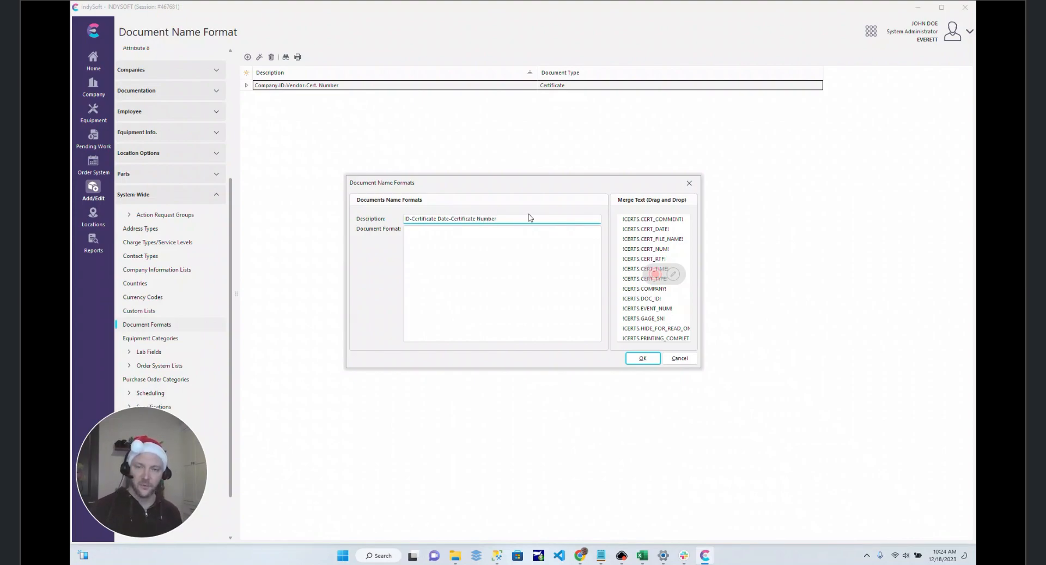
Step: Look through the merge text fields for certificates, events and gages that can be used in the document format
{"action": "left_click", "coordinate": [416, 234]}
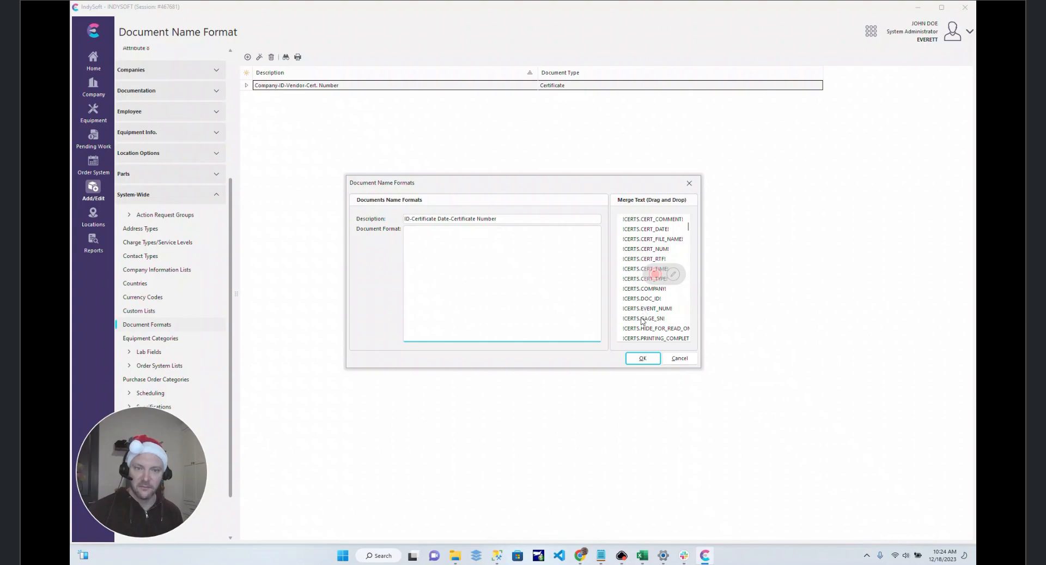
{"action": "scroll", "coordinate": [649, 322], "scroll_direction": "down", "scroll_amount": 5}
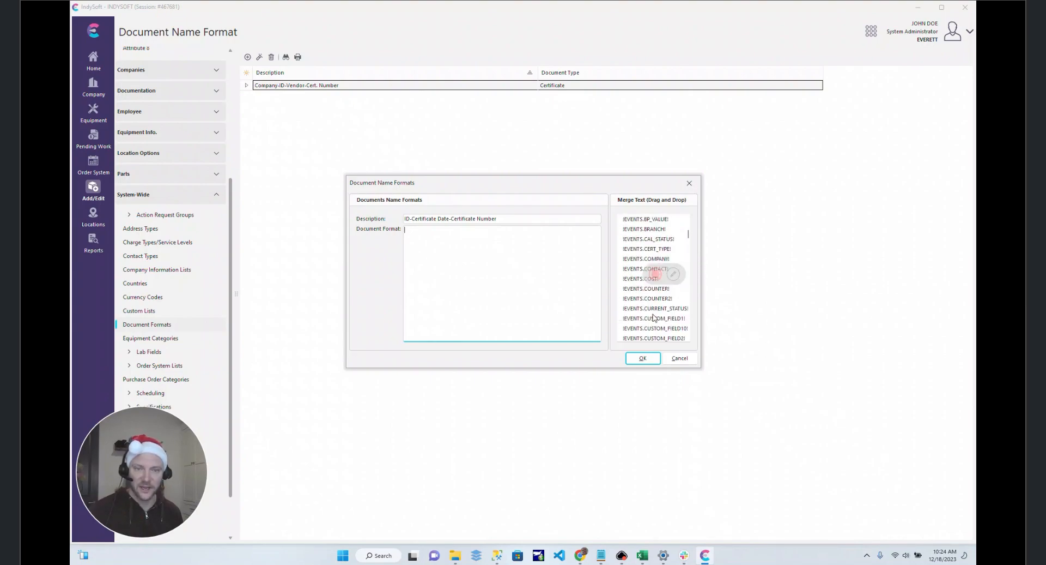
{"action": "scroll", "coordinate": [654, 317], "scroll_direction": "down", "scroll_amount": 4}
{"action": "scroll", "coordinate": [648, 322], "scroll_direction": "down", "scroll_amount": 2}
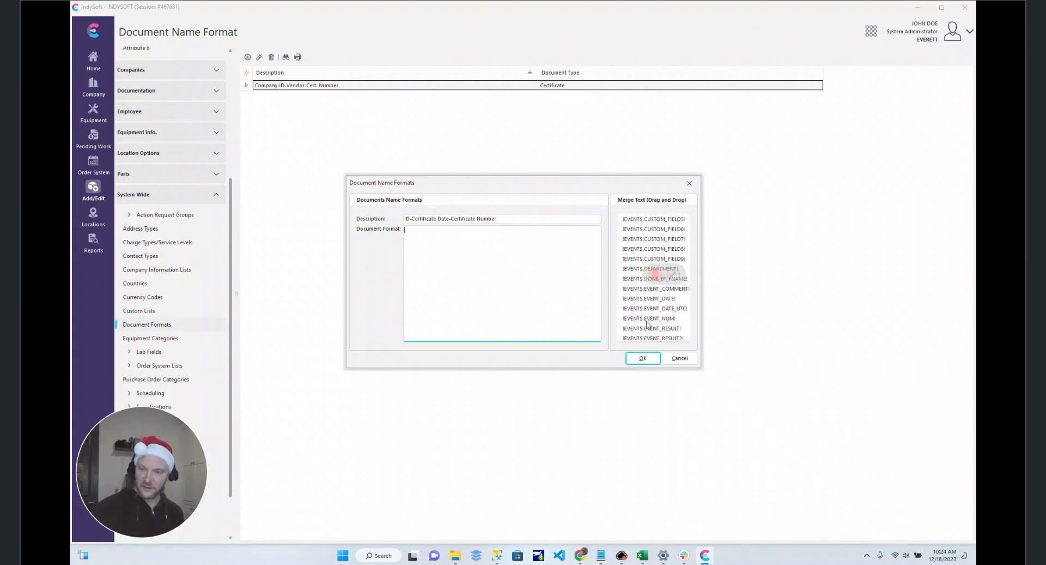
{"action": "scroll", "coordinate": [648, 321], "scroll_direction": "down", "scroll_amount": 8}
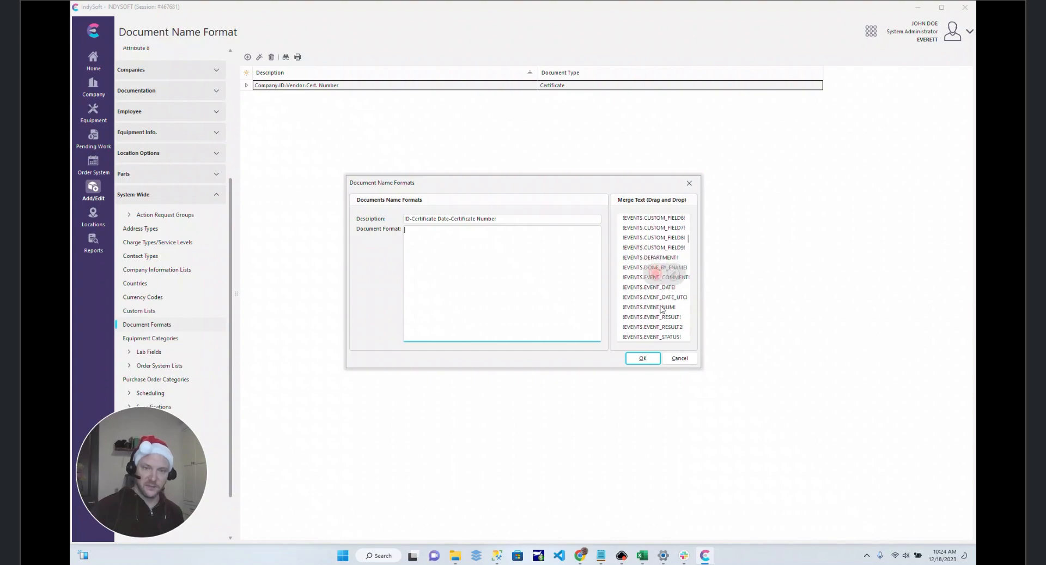
{"action": "scroll", "coordinate": [661, 308], "scroll_direction": "down", "scroll_amount": 15}
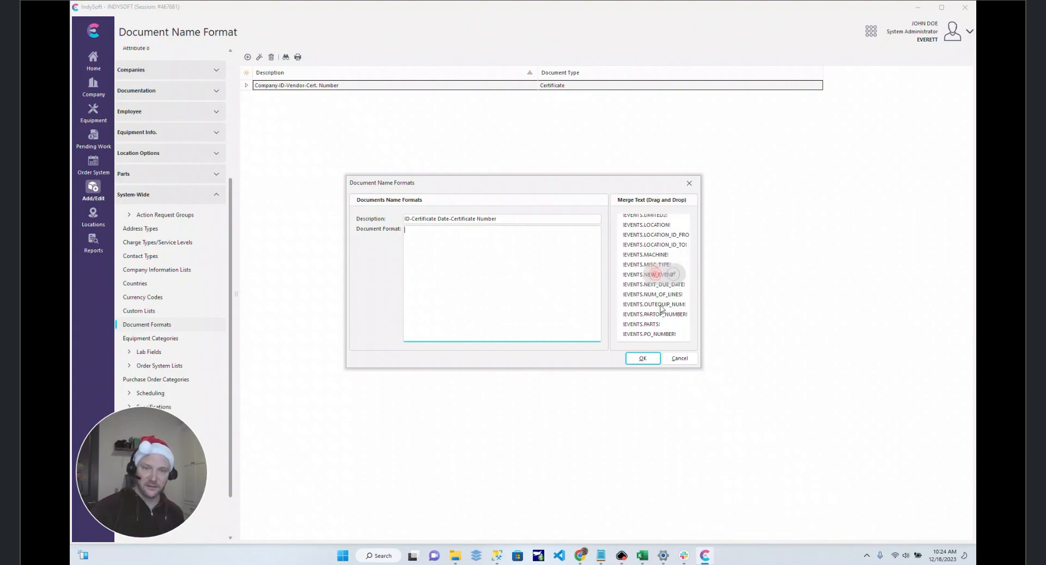
{"action": "scroll", "coordinate": [670, 305], "scroll_direction": "down", "scroll_amount": 15}
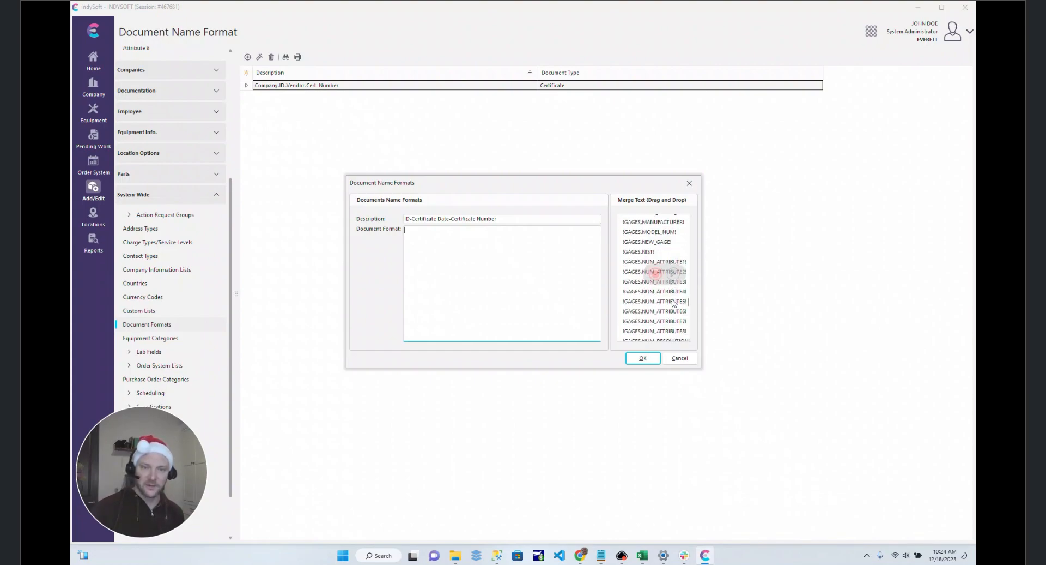
{"action": "scroll", "coordinate": [667, 306], "scroll_direction": "up", "scroll_amount": 10}
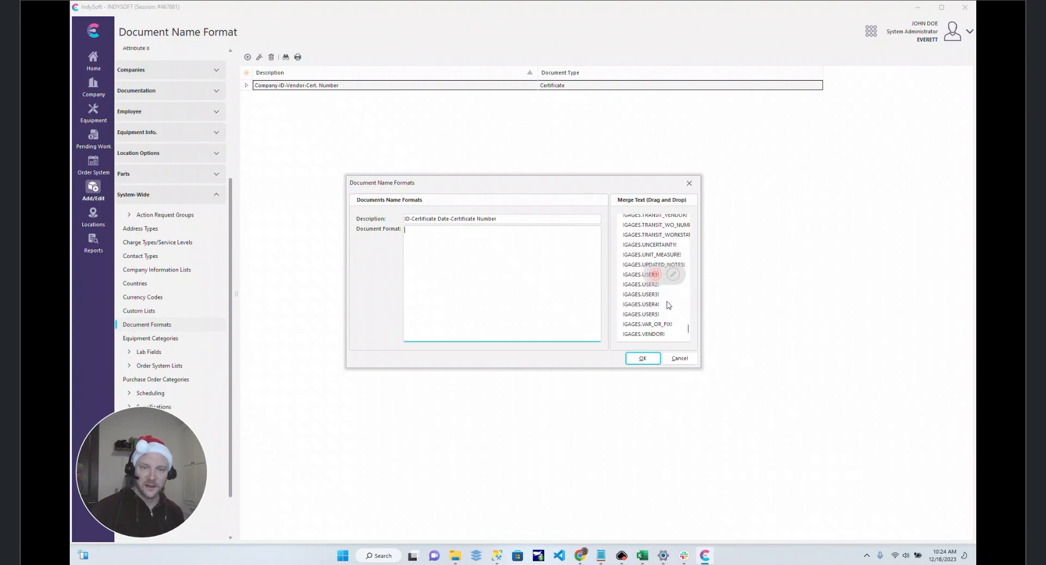
{"action": "scroll", "coordinate": [659, 284], "scroll_direction": "up", "scroll_amount": 10}
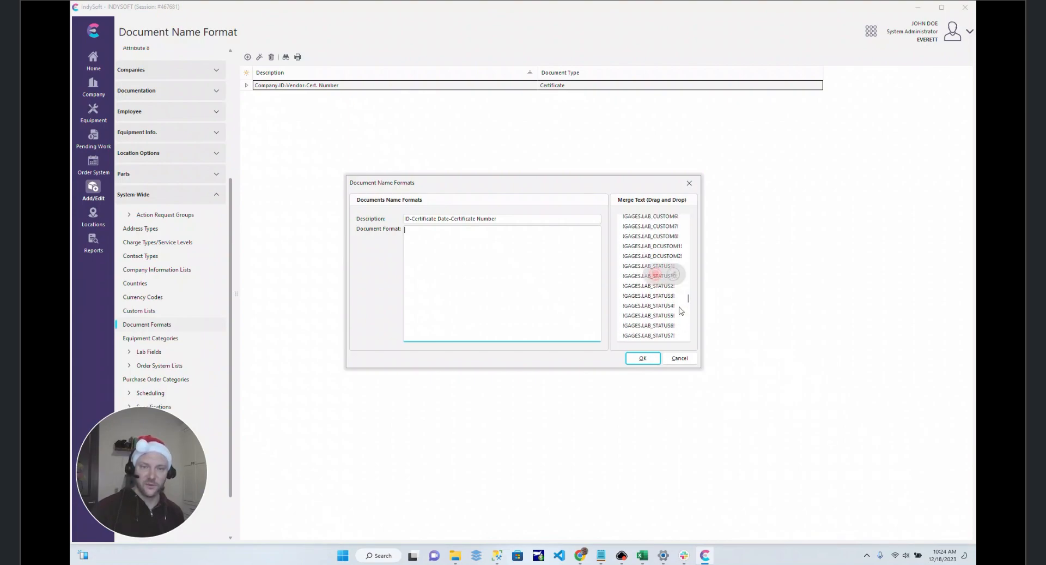
{"action": "left_click_drag", "start_coordinate": [688, 259], "coordinate": [688, 219]}
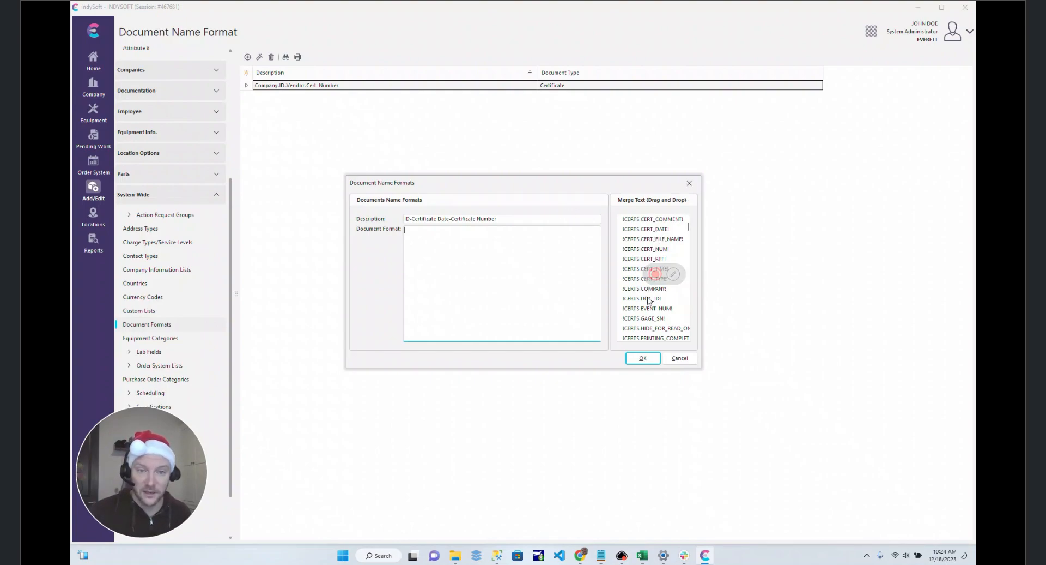
Step: Build the document format from the merge fields CERTS.GAGE_SN, CERTS.CERT_DATE and CERTS.CERT_NUM, separated by hyphens, and save it
{"action": "left_click", "coordinate": [651, 319]}
{"action": "left_click_drag", "start_coordinate": [650, 321], "coordinate": [415, 229]}
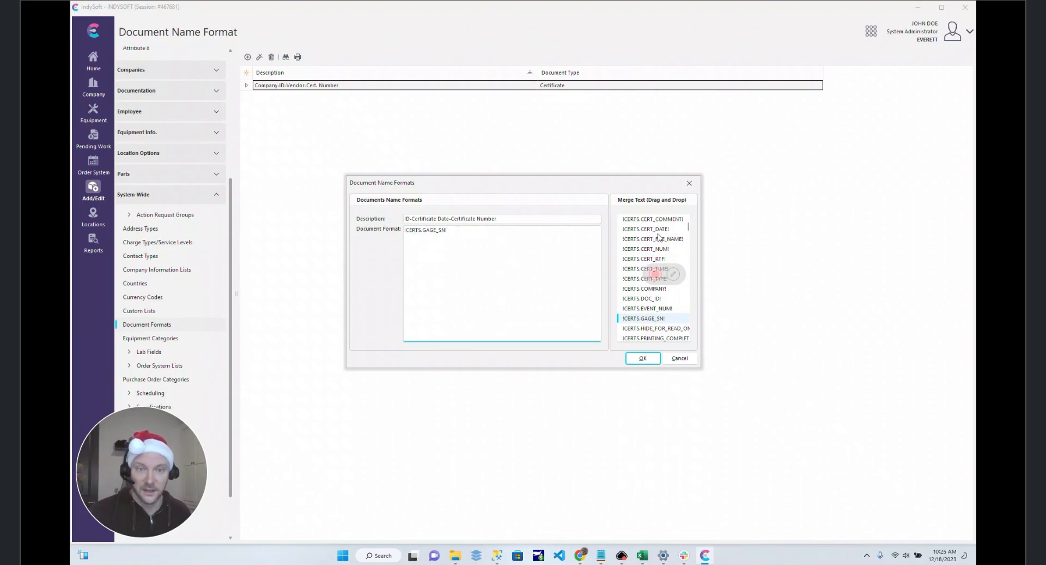
{"action": "left_click_drag", "start_coordinate": [658, 231], "coordinate": [482, 236]}
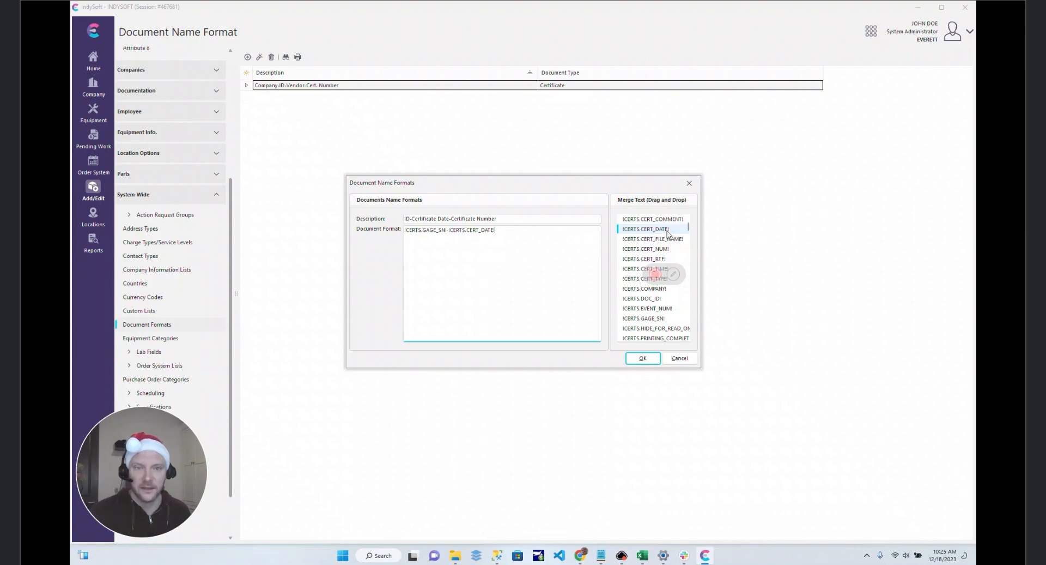
{"action": "left_click_drag", "start_coordinate": [664, 252], "coordinate": [512, 229]}
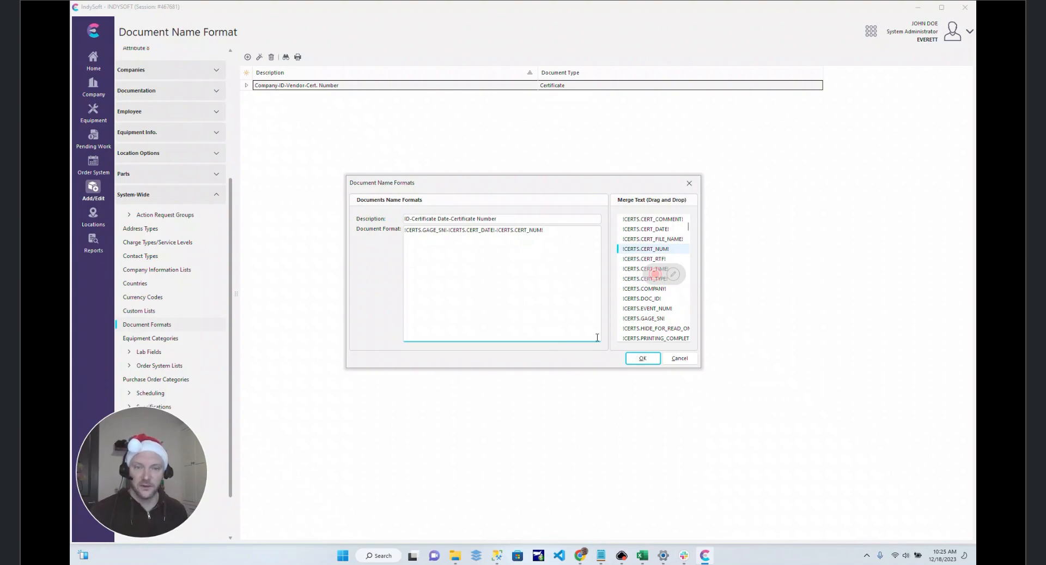
{"action": "left_click", "coordinate": [642, 359]}
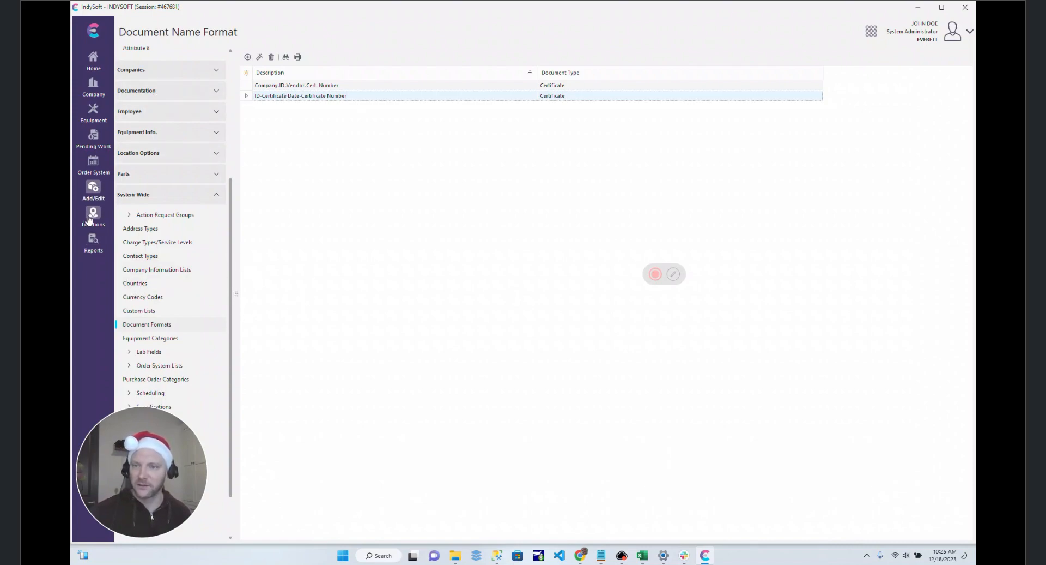
Step: Open batch certificate printing for all equipment of the work order and choose the document name format "ID-Certificate Date-Certificate Number"
{"action": "left_click", "coordinate": [93, 163]}
{"action": "left_click", "coordinate": [223, 369], "text": "shift"}
{"action": "right_click", "coordinate": [222, 369]}
{"action": "mouse_move", "coordinate": [355, 163]}
{"action": "mouse_move", "coordinate": [469, 162]}
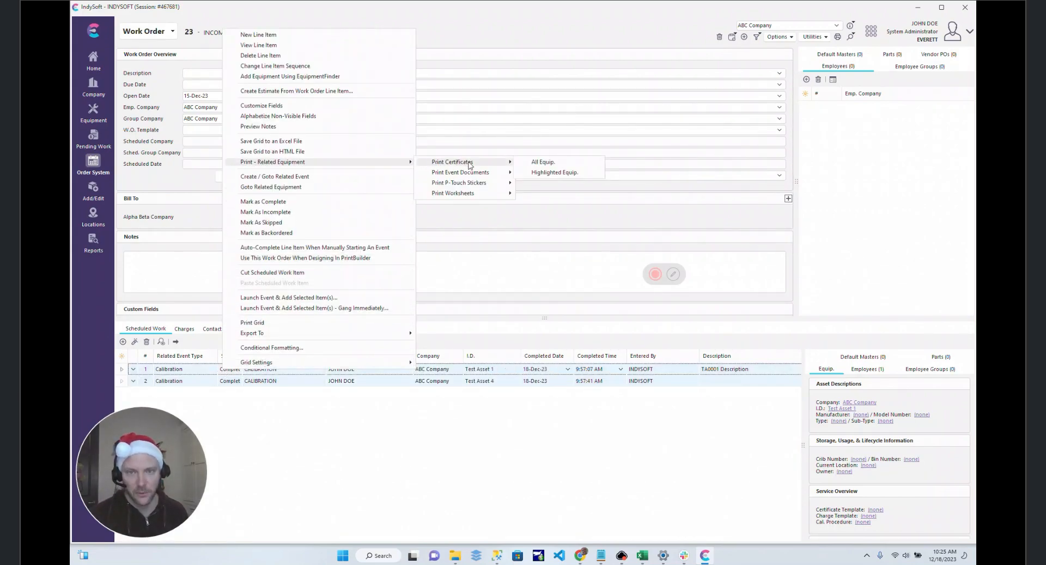
{"action": "left_click", "coordinate": [547, 164]}
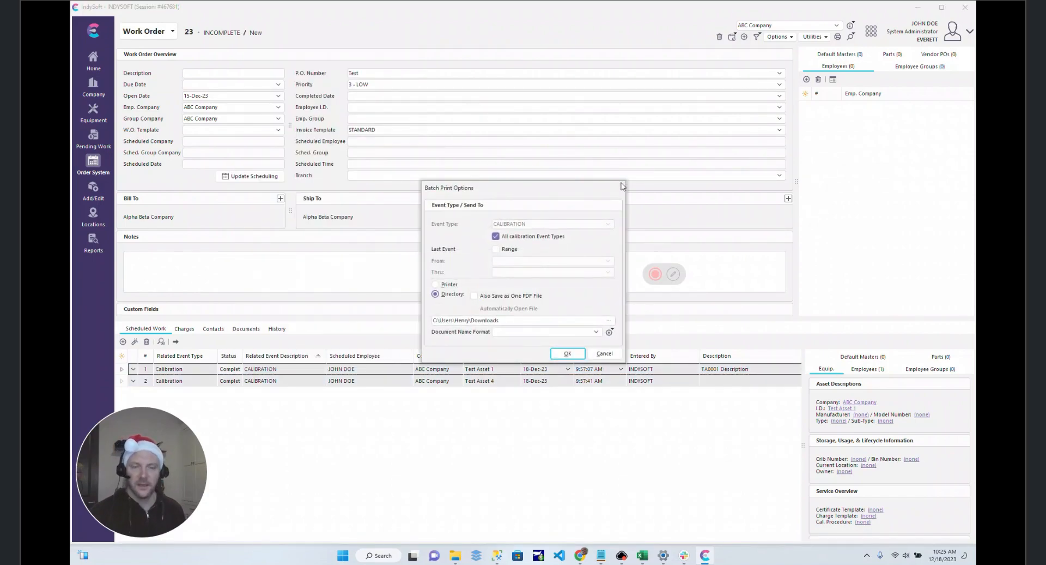
{"action": "left_click", "coordinate": [598, 333]}
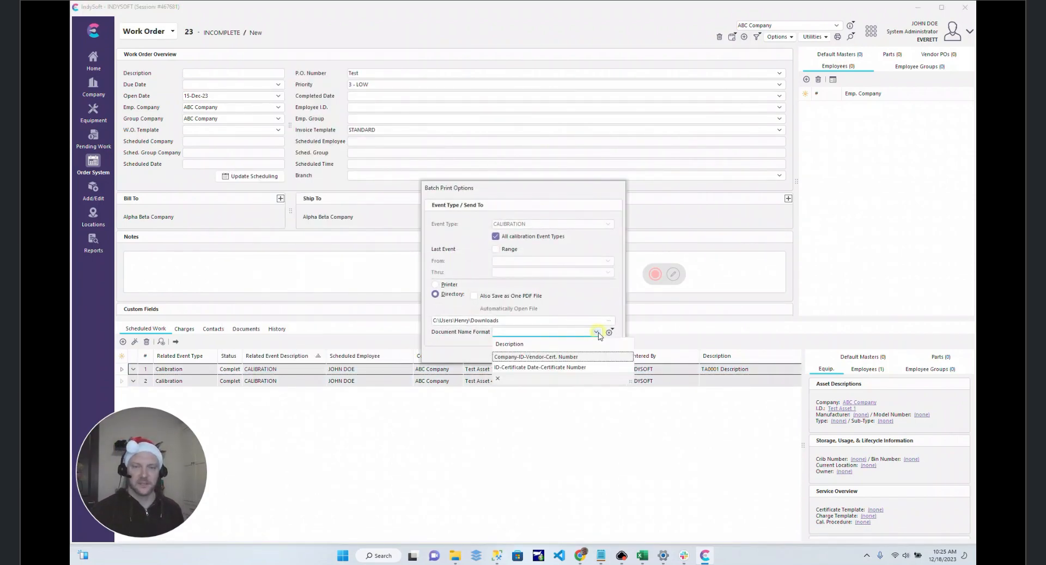
{"action": "left_click", "coordinate": [556, 368]}
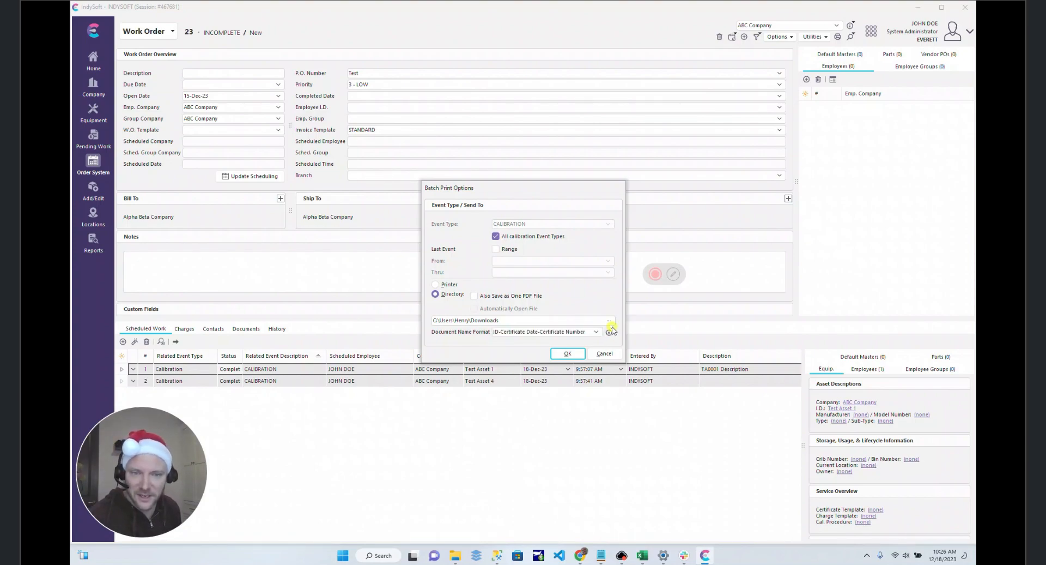
Step: Save the batch print form settings as the default without forcing them on all users
{"action": "left_click", "coordinate": [612, 329]}
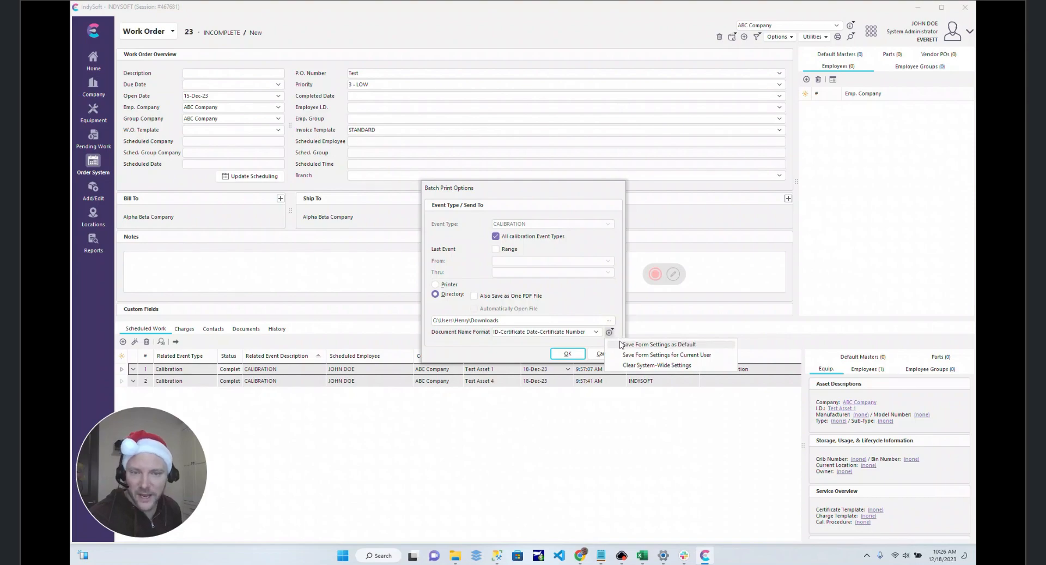
{"action": "left_click", "coordinate": [626, 345]}
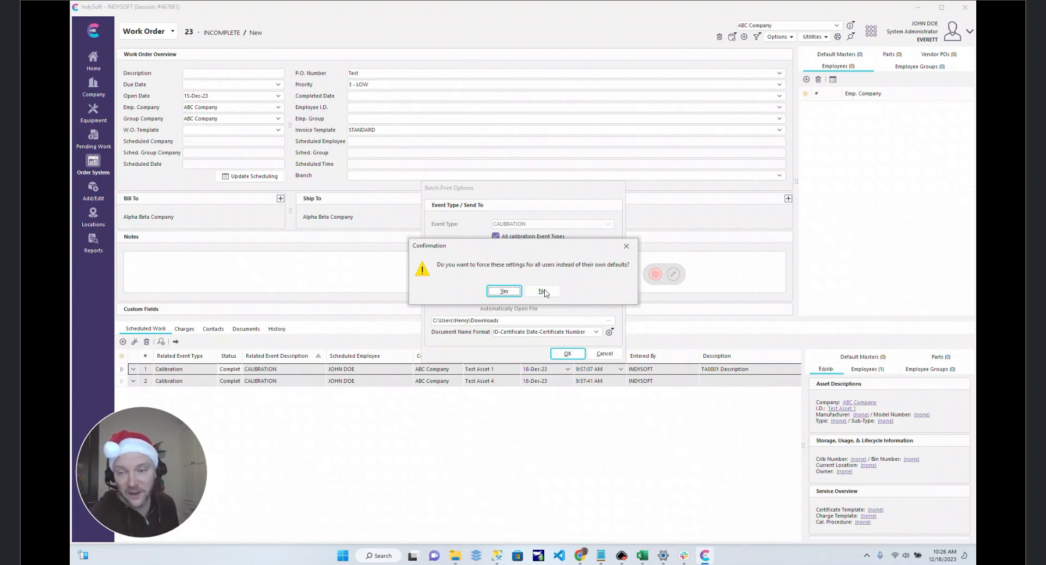
{"action": "left_click", "coordinate": [544, 291]}
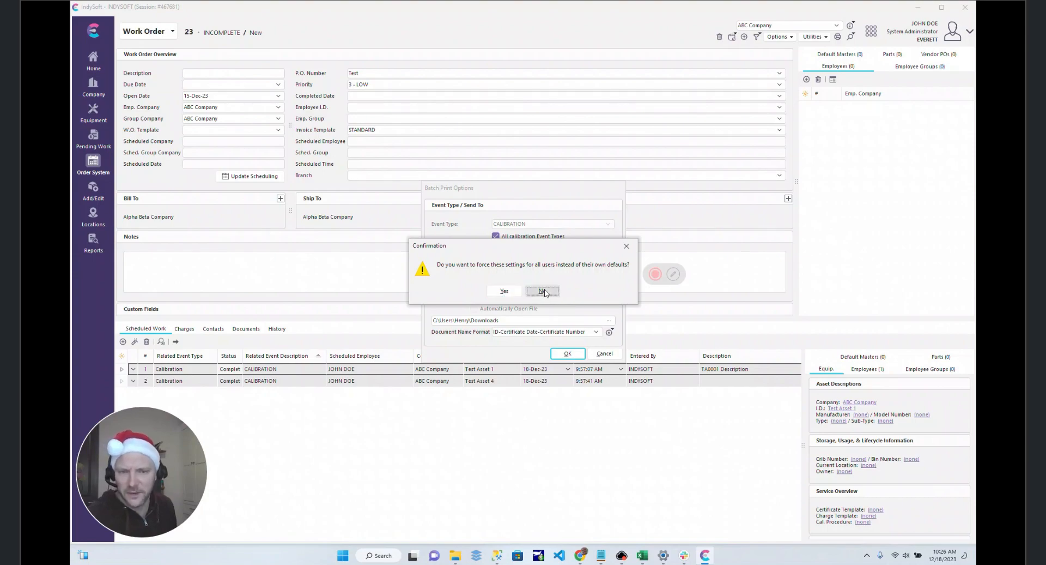
{"action": "left_click", "coordinate": [612, 330]}
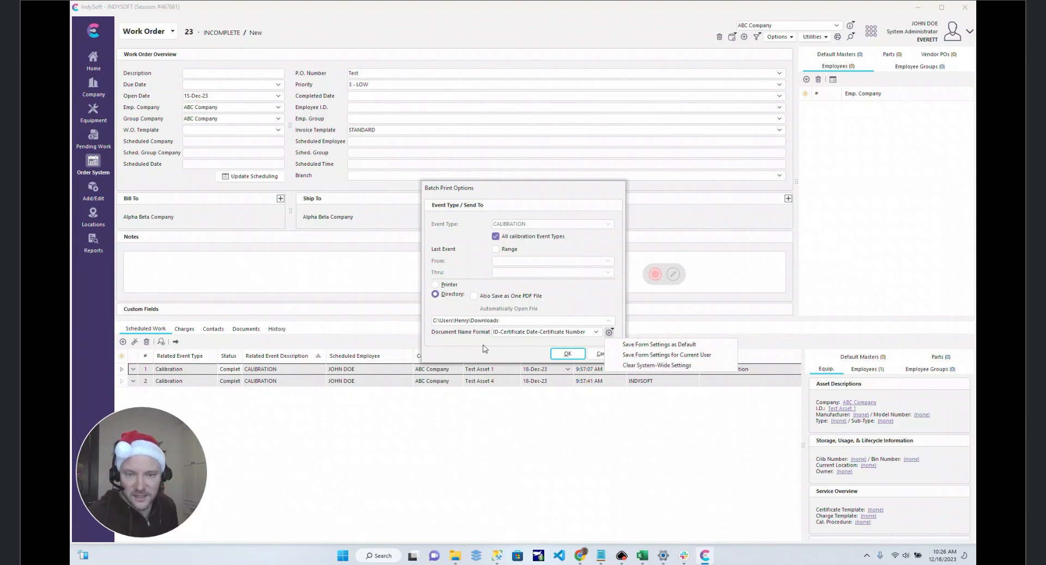
{"action": "left_click", "coordinate": [459, 357]}
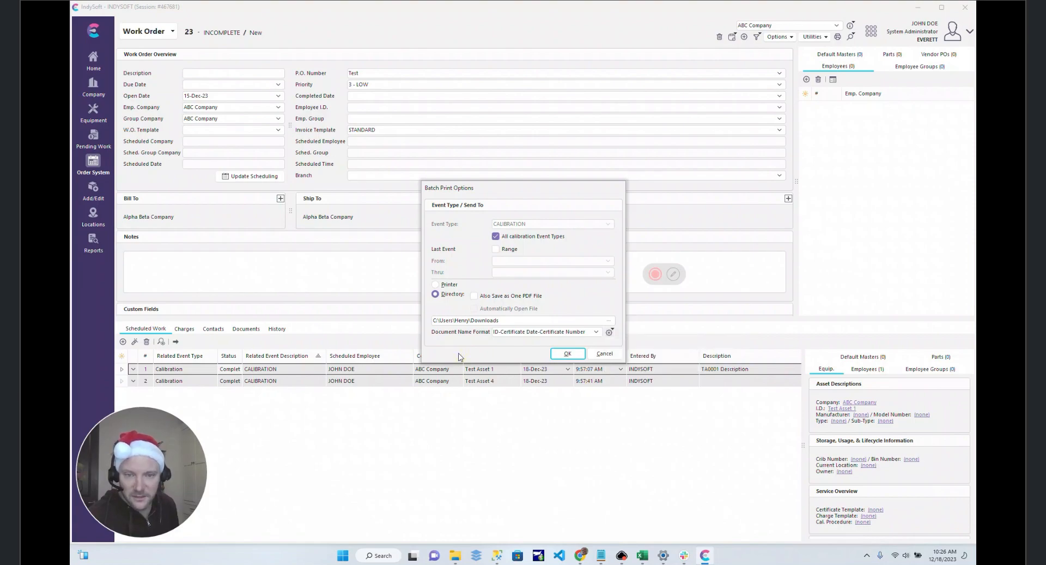
Step: Run the batch print to the Downloads directory and check the saved certificates' file names in File Explorer
{"action": "left_click", "coordinate": [575, 356]}
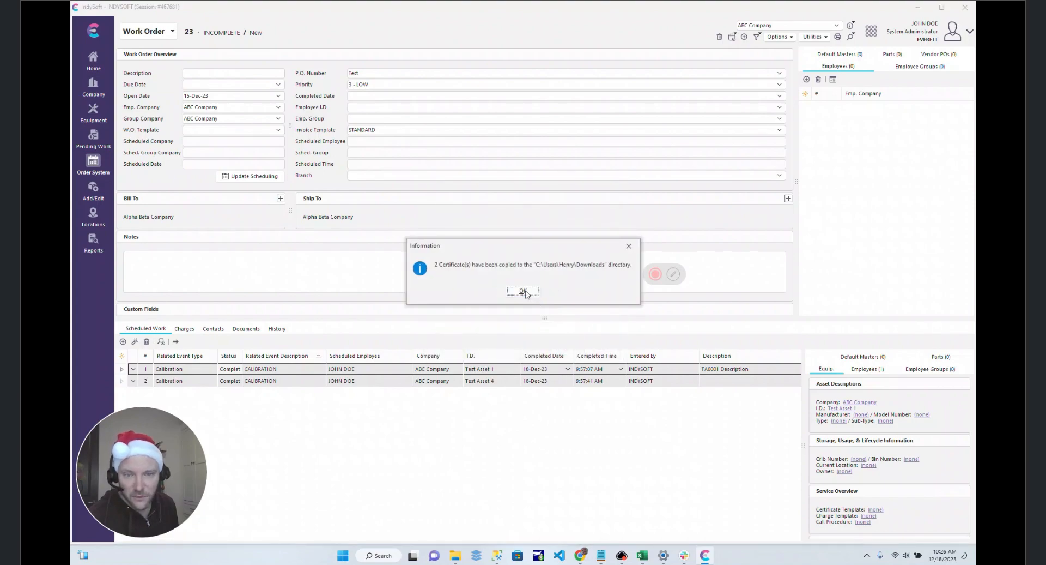
{"action": "left_click", "coordinate": [523, 291]}
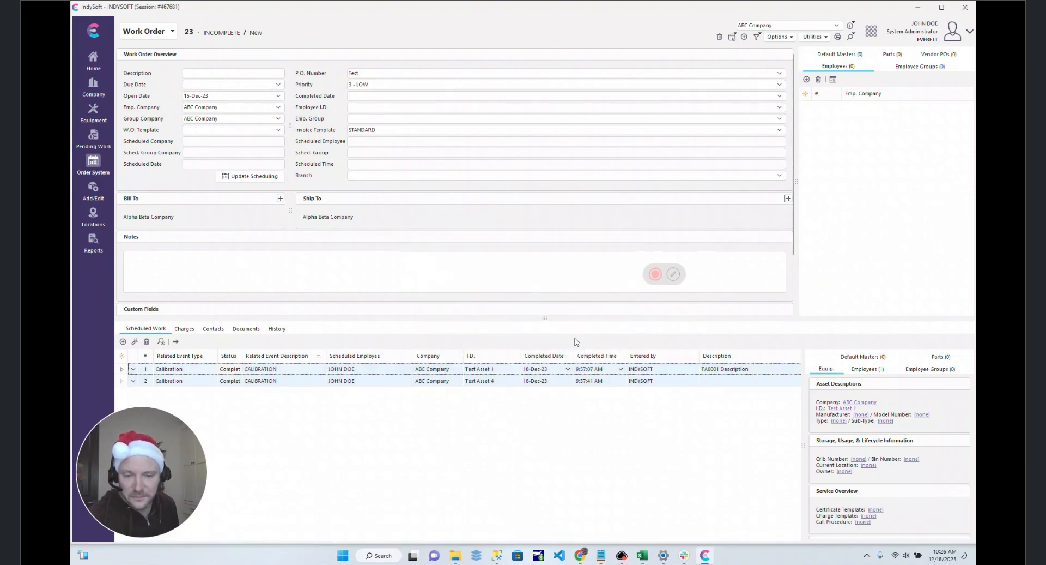
{"action": "left_click", "coordinate": [456, 554]}
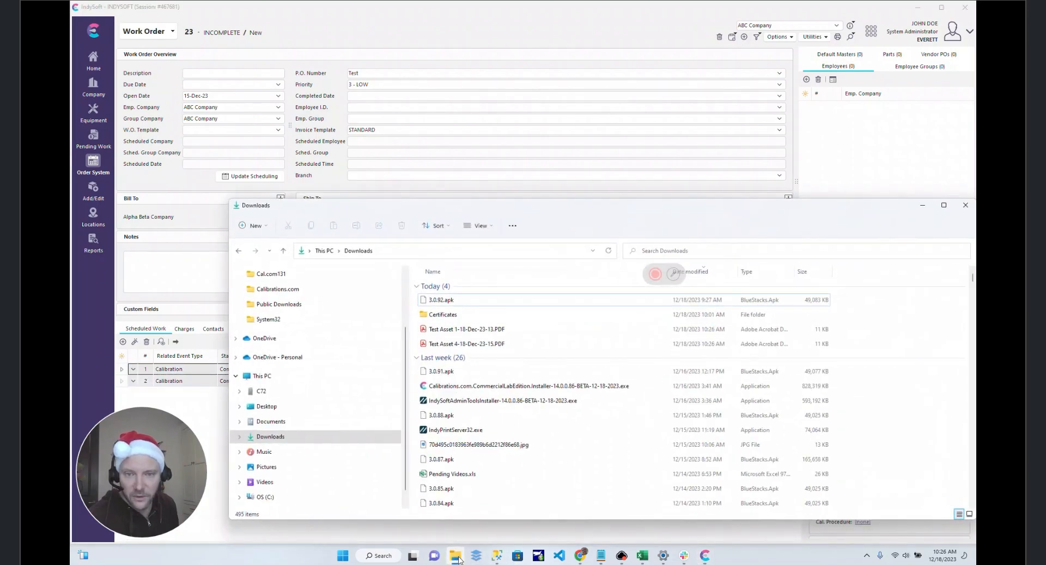
{"action": "left_click", "coordinate": [451, 330]}
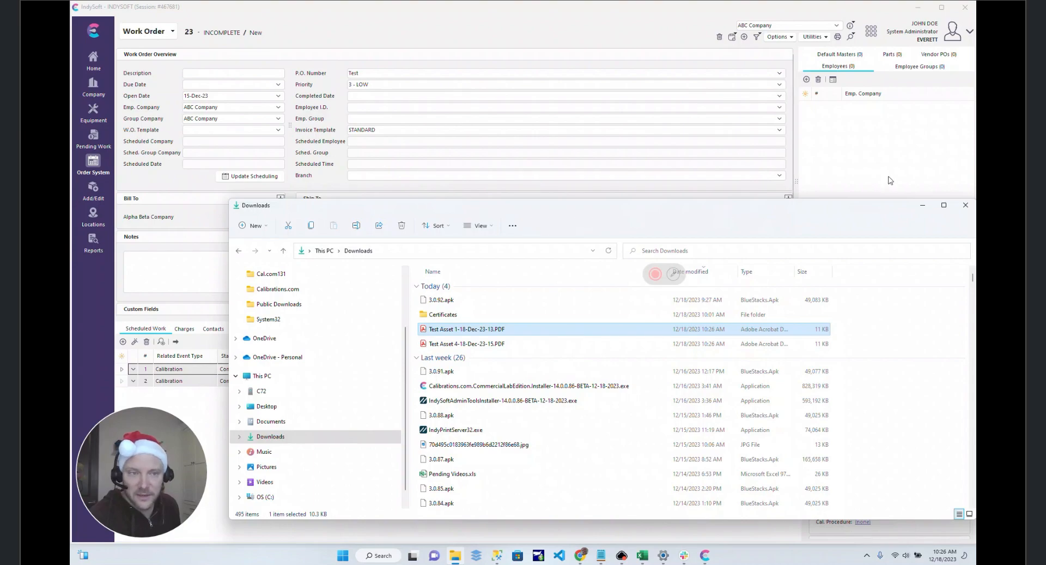
{"action": "left_click", "coordinate": [922, 206]}
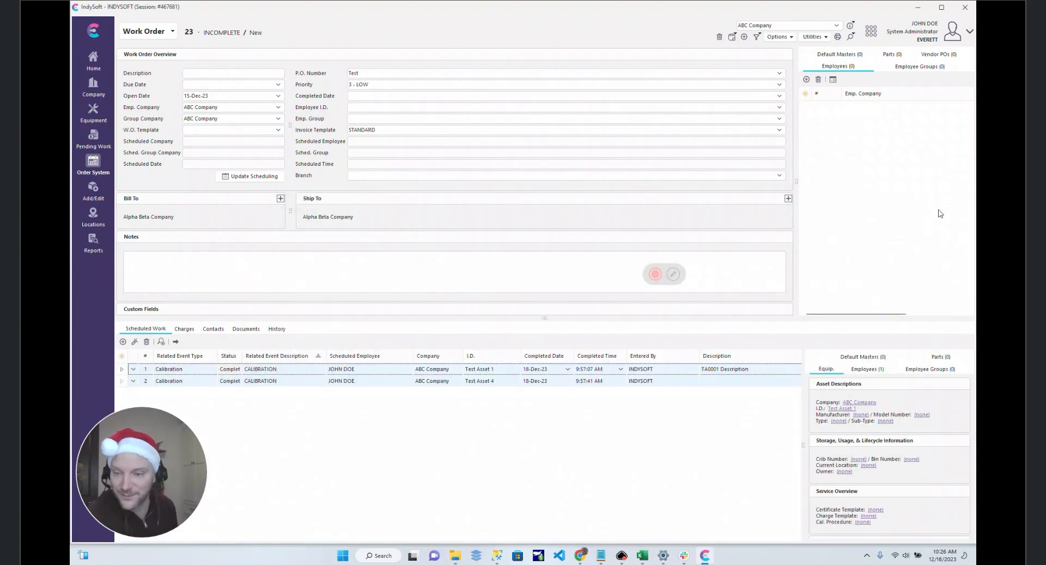